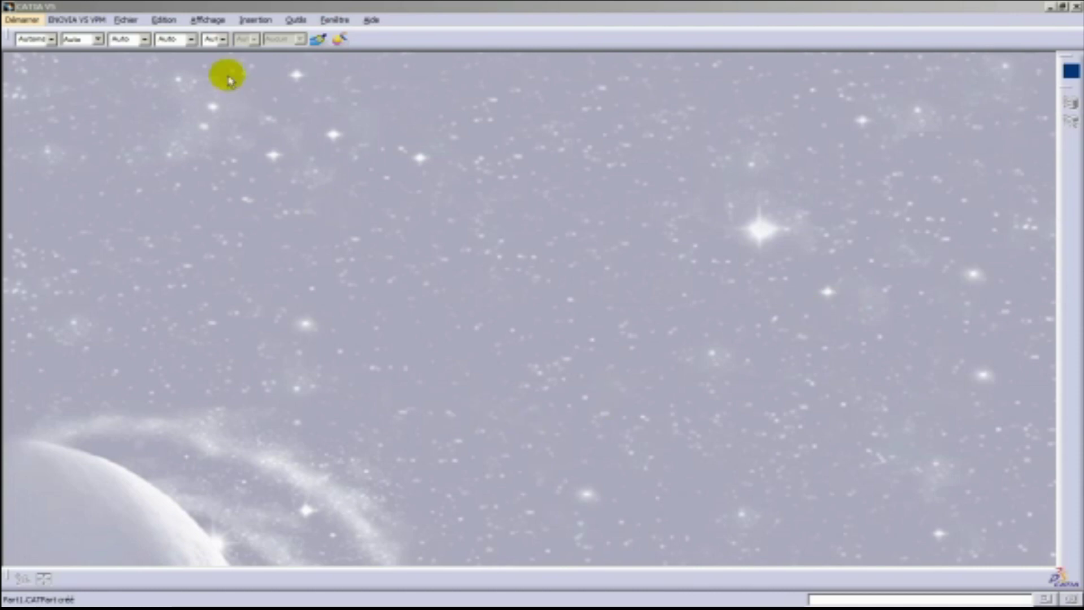
Step: Create a new part named Tube in the Part Design workbench
{"action": "left_click", "coordinate": [23, 21]}
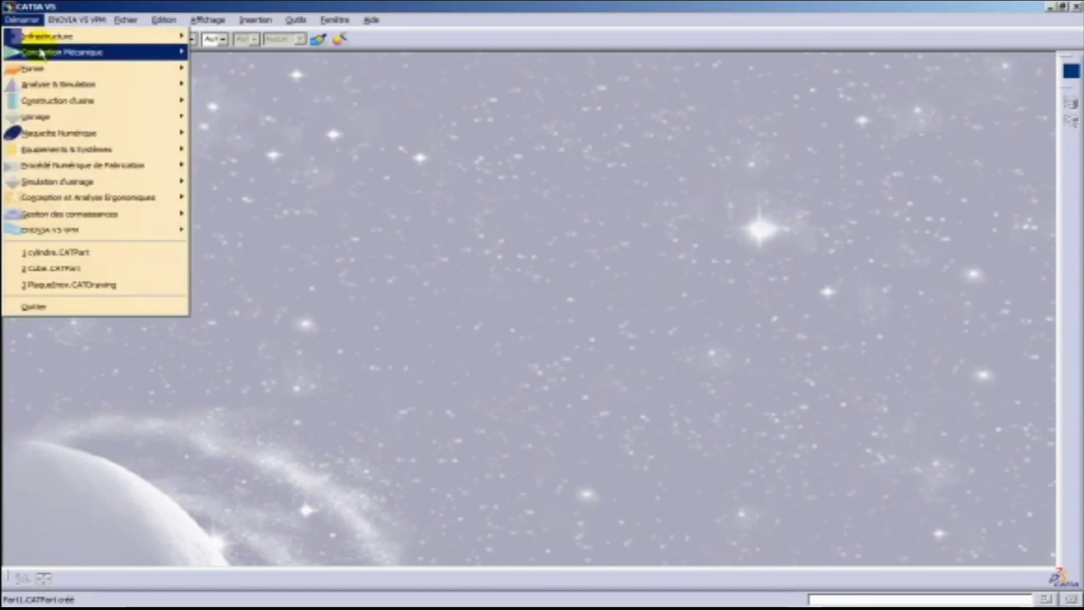
{"action": "mouse_move", "coordinate": [41, 53]}
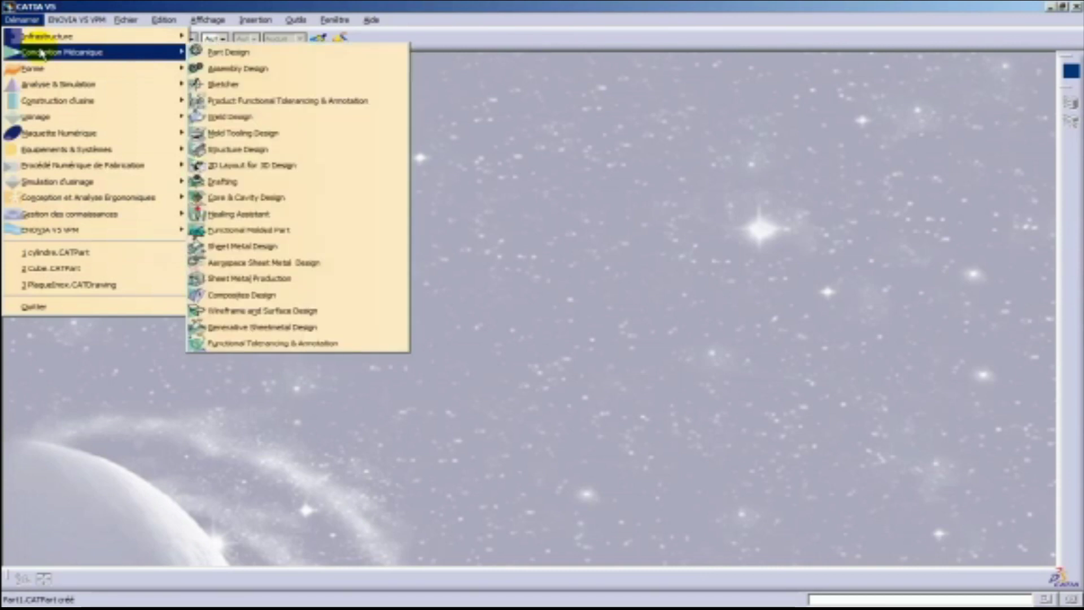
{"action": "left_click", "coordinate": [214, 54]}
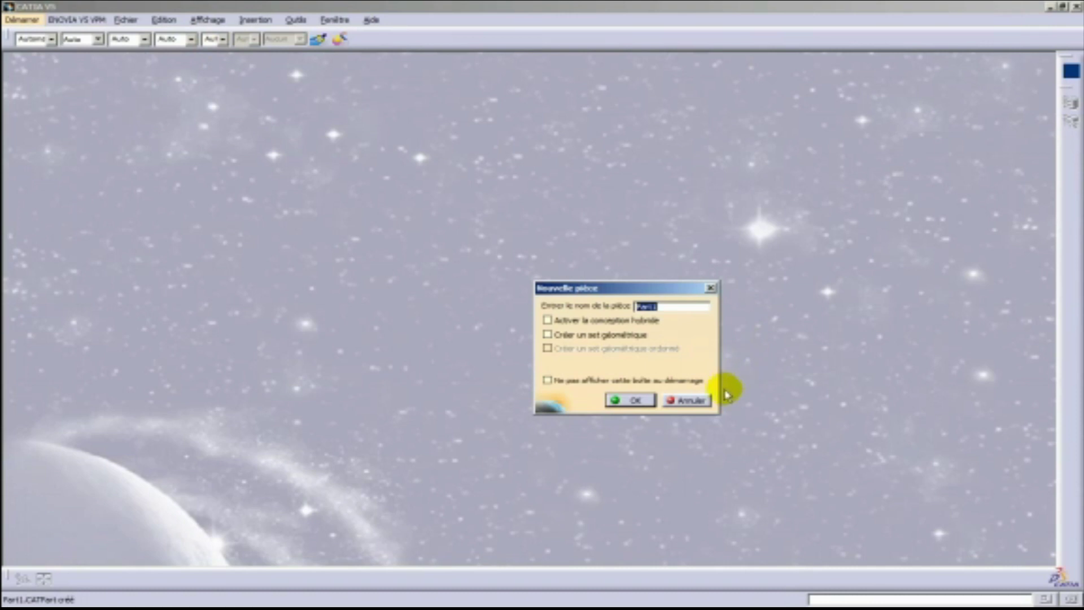
{"action": "type", "text": "Tube"}
{"action": "left_click", "coordinate": [623, 399]}
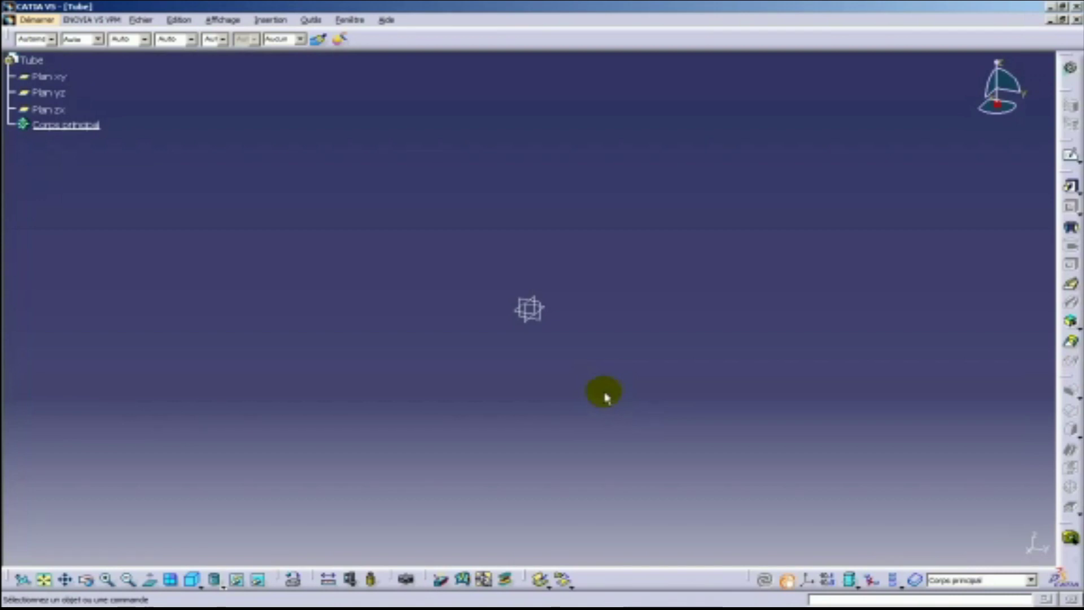
Step: Sketch a circle about 86 mm in diameter centred on the origin of the xy plane
{"action": "left_click", "coordinate": [49, 76]}
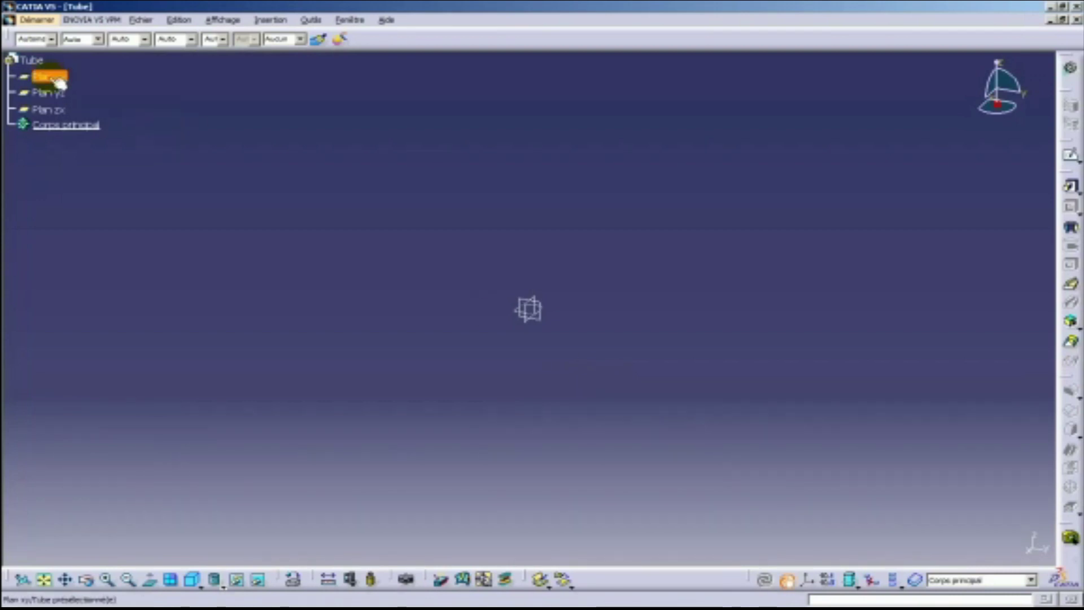
{"action": "left_click", "coordinate": [1070, 157]}
{"action": "left_click", "coordinate": [1070, 350]}
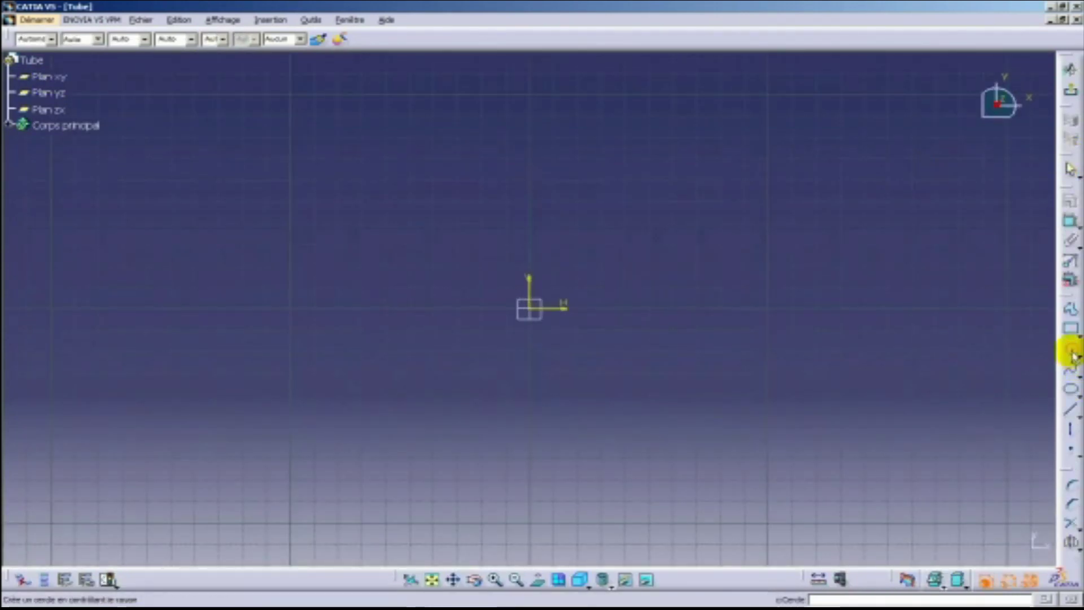
{"action": "left_click", "coordinate": [536, 309]}
{"action": "left_click", "coordinate": [626, 336]}
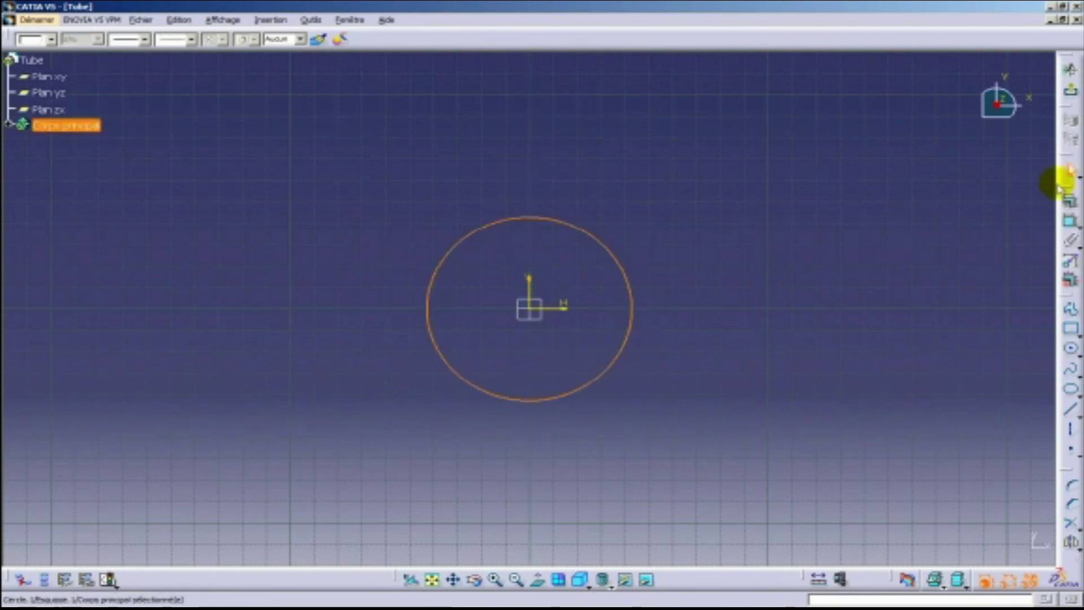
Step: Dimension the circle's diameter at 90 mm and exit the sketch
{"action": "left_click", "coordinate": [1070, 222]}
{"action": "left_click", "coordinate": [696, 219]}
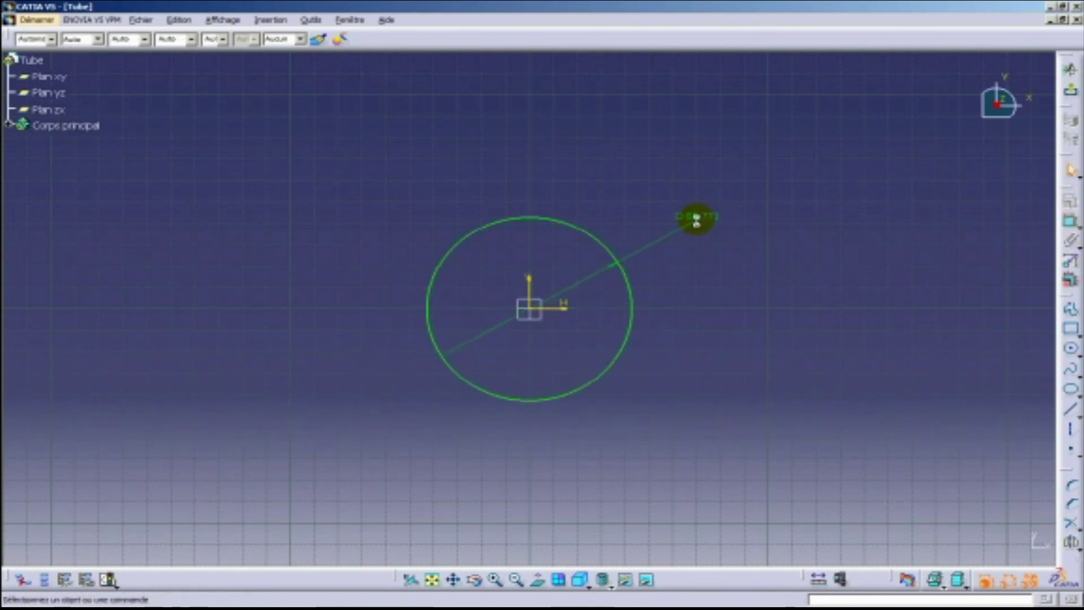
{"action": "double_click", "coordinate": [708, 217]}
{"action": "type", "text": "90"}
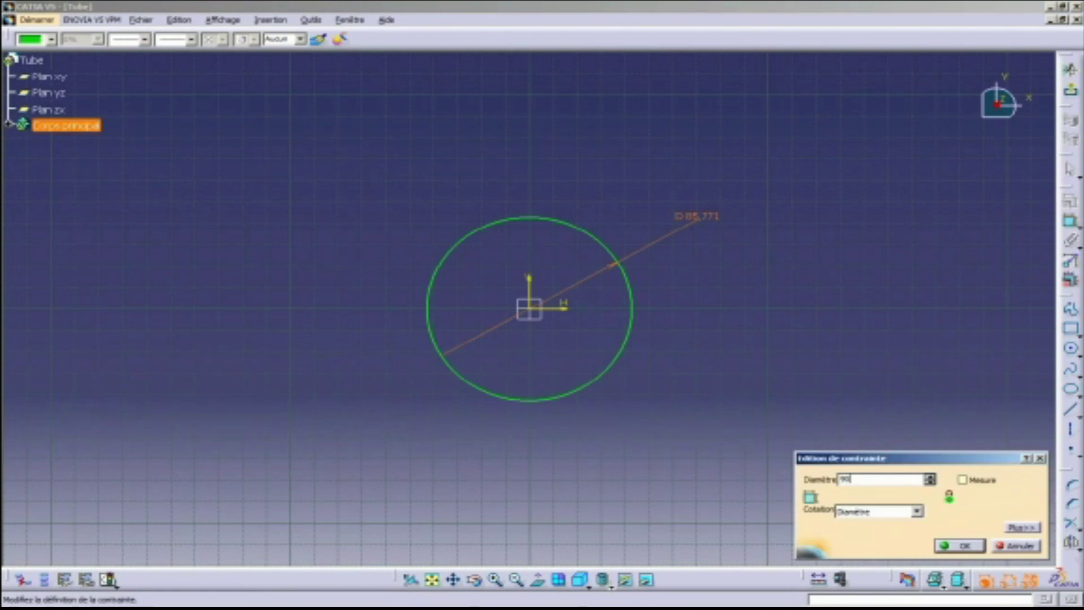
{"action": "key", "text": "Return"}
{"action": "left_click", "coordinate": [1070, 93]}
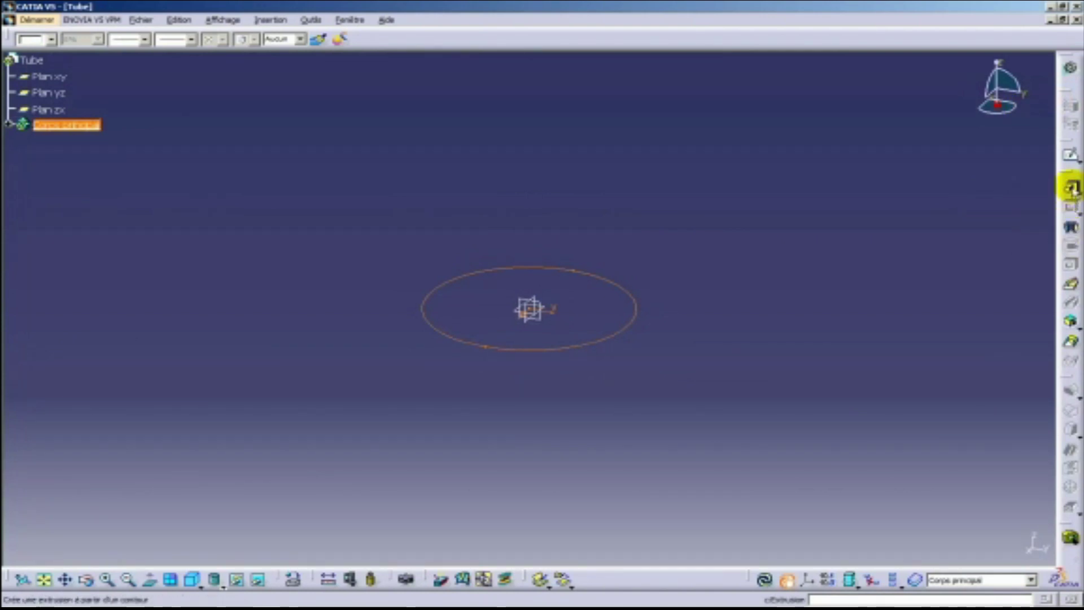
Step: Extrude the circle sketch 100 mm into a solid cylinder
{"action": "left_click", "coordinate": [1071, 188]}
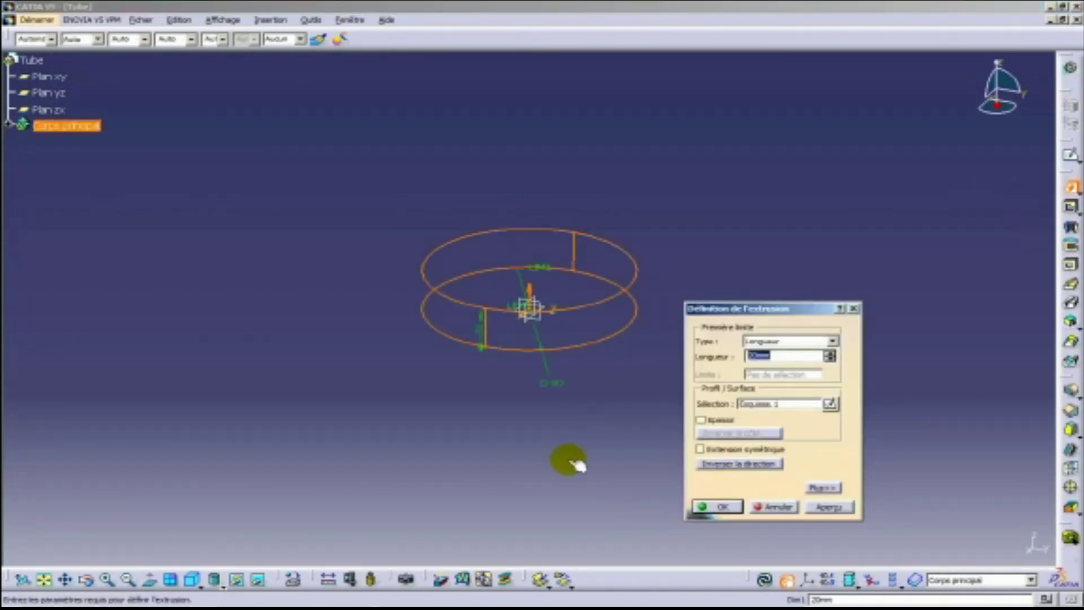
{"action": "type", "text": "100"}
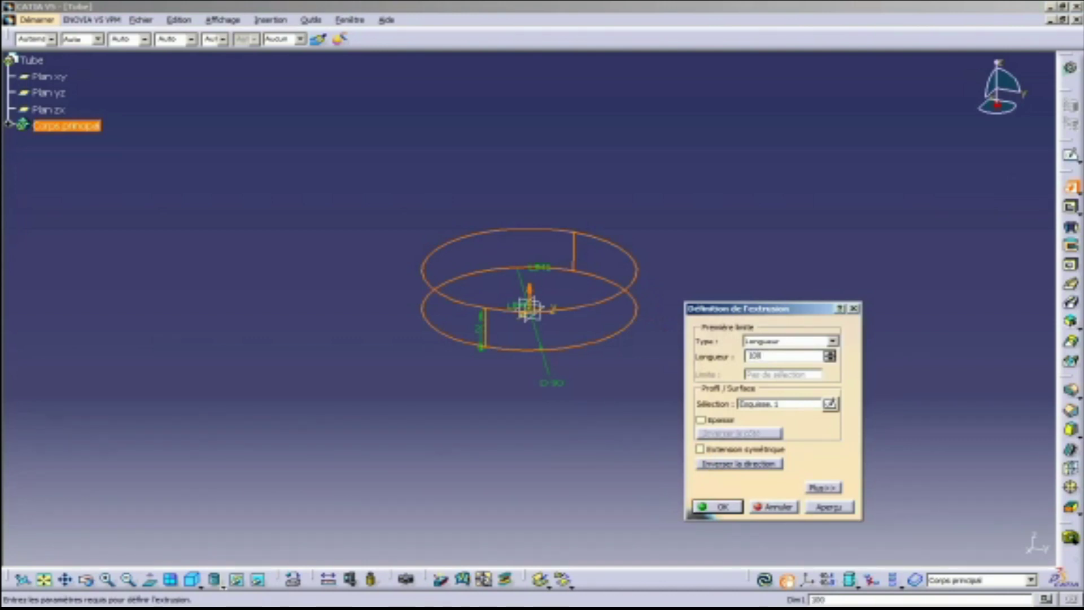
{"action": "left_click", "coordinate": [720, 506]}
{"action": "left_click", "coordinate": [709, 329]}
{"action": "middle_click_drag", "start_coordinate": [718, 314], "coordinate": [994, 344]}
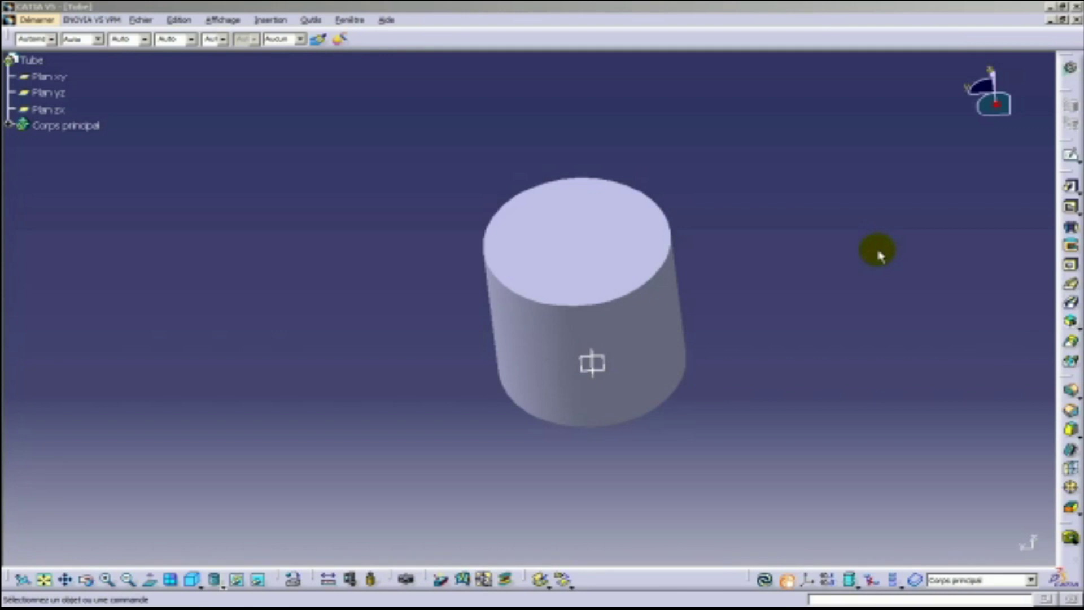
Step: Start a pocket limited up to next (Jusqu'au suivant) and open its profile sketch on the cylinder's end face
{"action": "left_click", "coordinate": [1071, 209]}
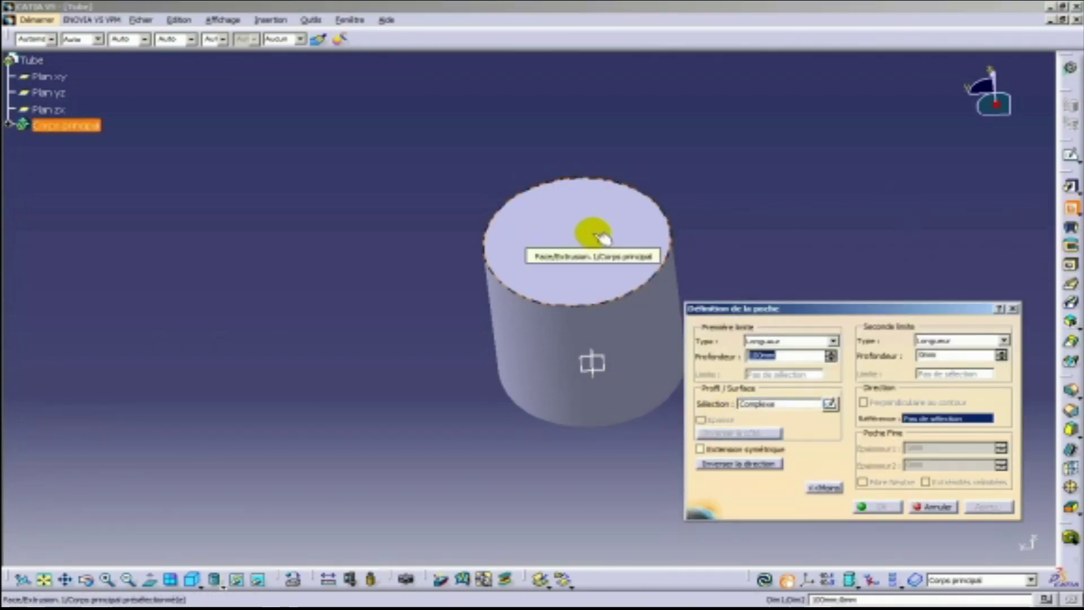
{"action": "left_click", "coordinate": [832, 342]}
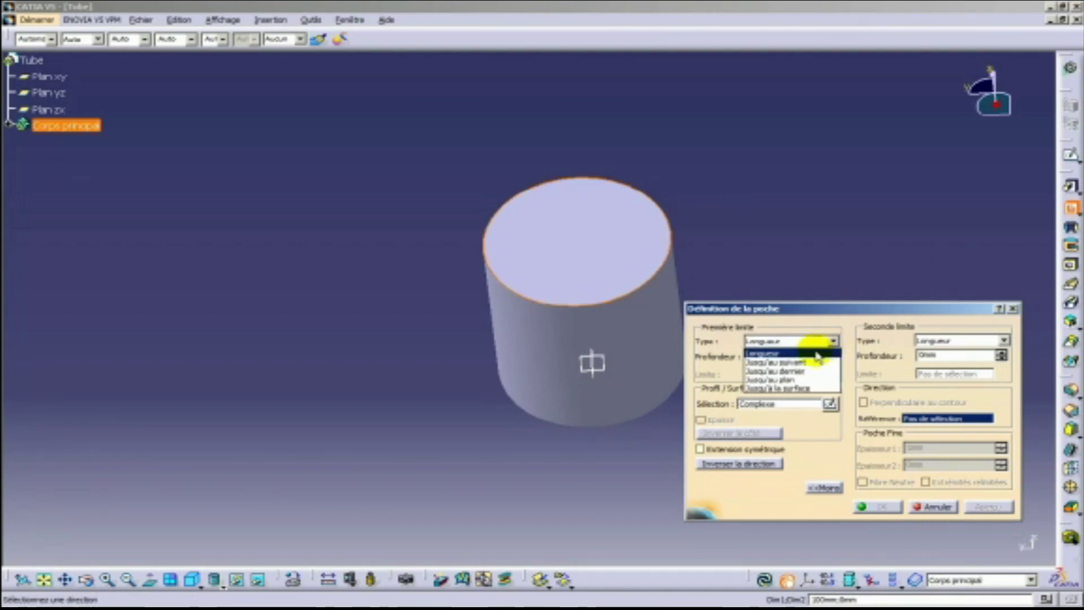
{"action": "left_click", "coordinate": [802, 364]}
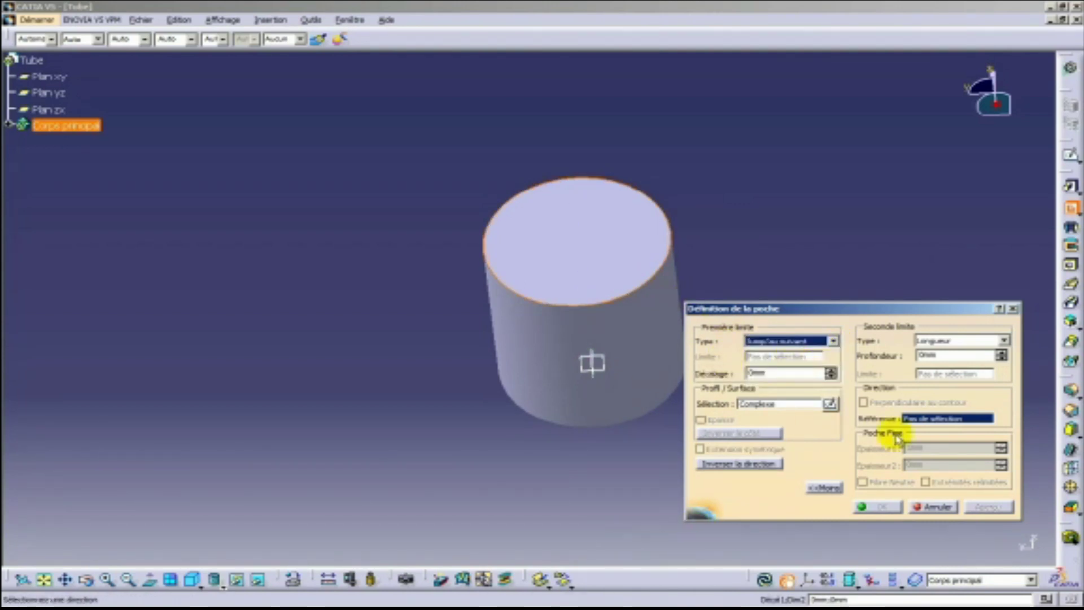
{"action": "left_click", "coordinate": [831, 404]}
{"action": "left_click", "coordinate": [593, 257]}
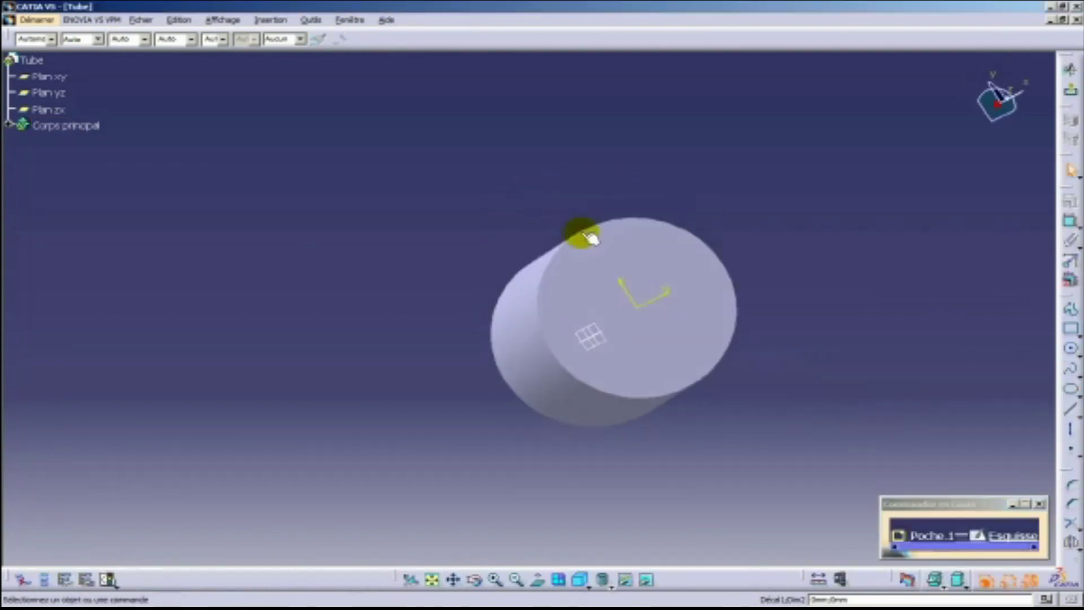
Step: Draw a circle on the end face, centred on the origin and inside the cylinder's outline
{"action": "left_click", "coordinate": [1070, 348]}
{"action": "left_click", "coordinate": [550, 255]}
{"action": "left_click", "coordinate": [613, 348]}
Step: Dimension the inner circle's diameter at 75 mm and leave the pocket's sketch
{"action": "left_click", "coordinate": [1069, 223]}
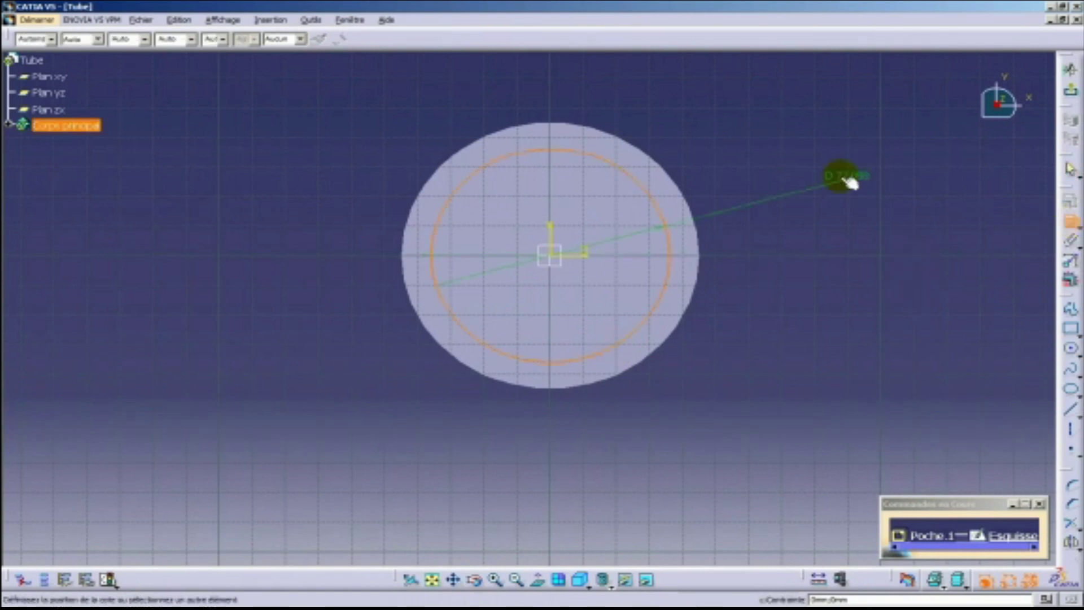
{"action": "left_click", "coordinate": [790, 171]}
{"action": "double_click", "coordinate": [790, 172]}
{"action": "double_click", "coordinate": [888, 479]}
{"action": "type", "text": "75"}
{"action": "key", "text": "Return"}
{"action": "left_click", "coordinate": [1070, 69]}
Step: Preview and complete the up-to-next pocket so the inner circle is cut through the cylinder
{"action": "left_click", "coordinate": [1071, 208]}
{"action": "left_click", "coordinate": [989, 506]}
{"action": "middle_click_drag", "start_coordinate": [564, 254], "coordinate": [593, 243]}
{"action": "left_click", "coordinate": [878, 506]}
{"action": "scroll", "coordinate": [774, 296], "scroll_direction": "up", "scroll_amount": 1}
{"action": "middle_click_drag", "start_coordinate": [782, 299], "coordinate": [726, 423]}
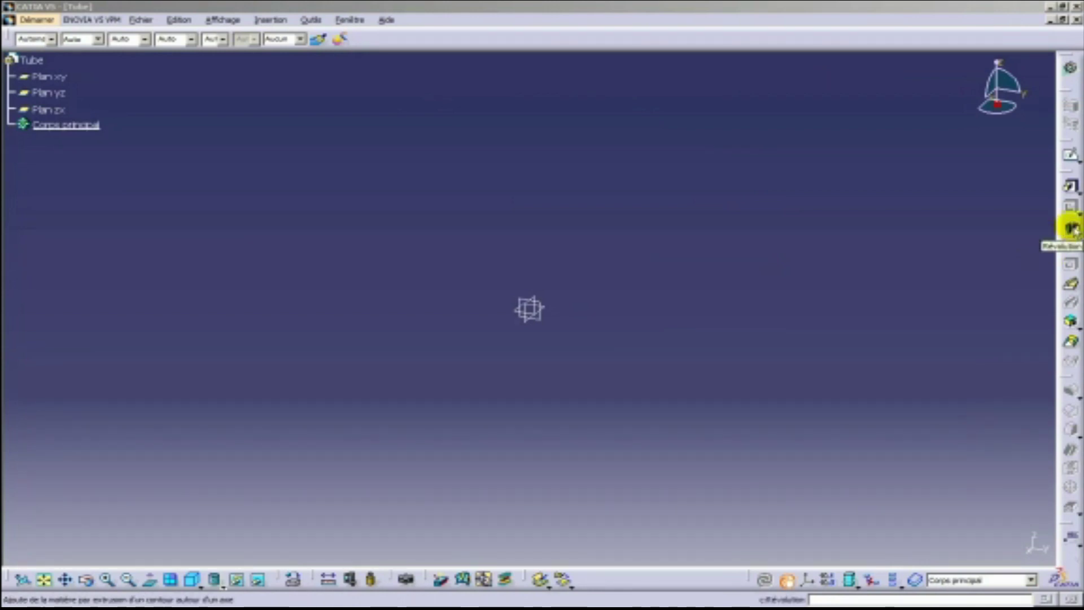
Step: Sketch a vertical line on the xy plane, about 60 mm to the left of the origin
{"action": "left_click", "coordinate": [61, 81]}
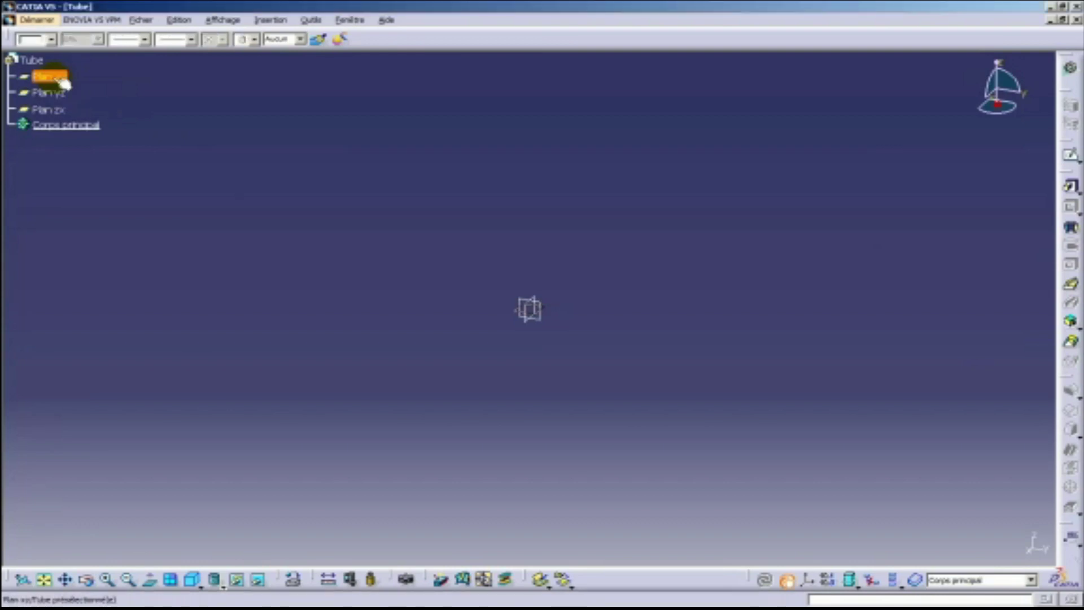
{"action": "left_click", "coordinate": [1071, 157]}
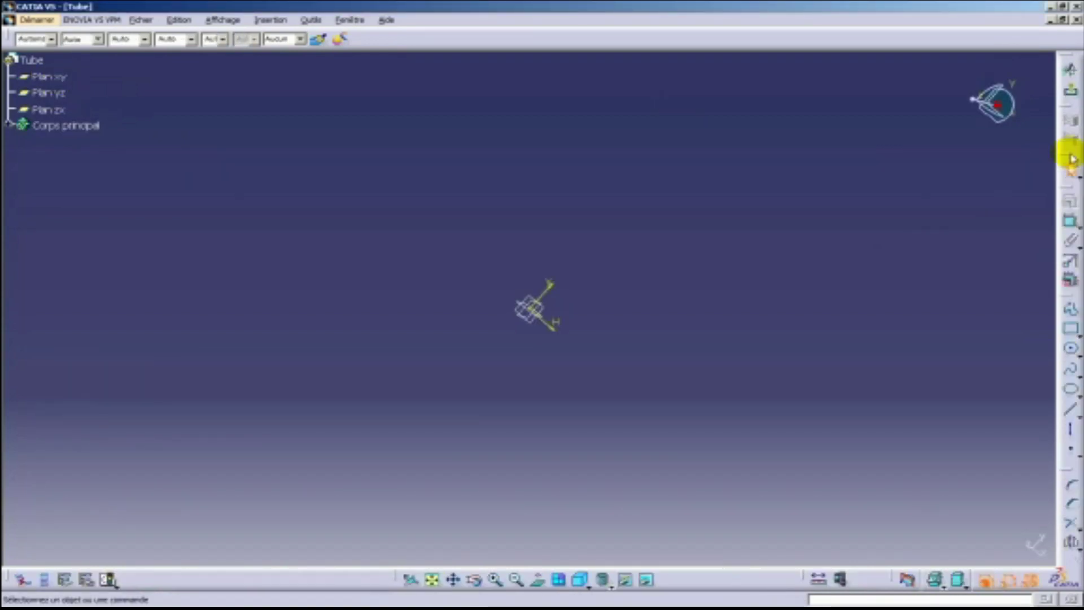
{"action": "left_click", "coordinate": [1071, 408]}
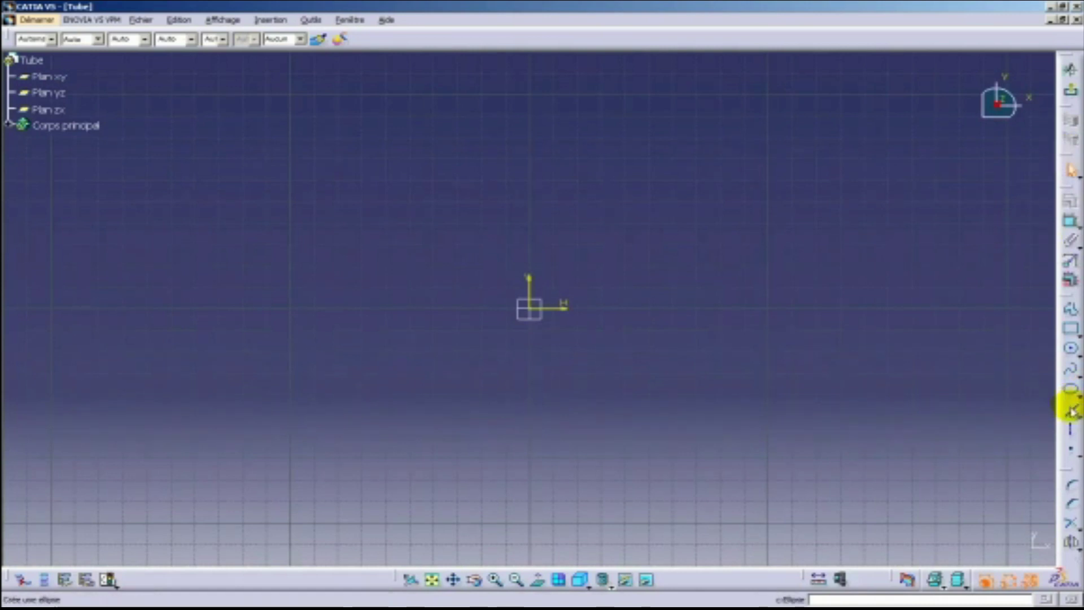
{"action": "left_click", "coordinate": [1071, 411]}
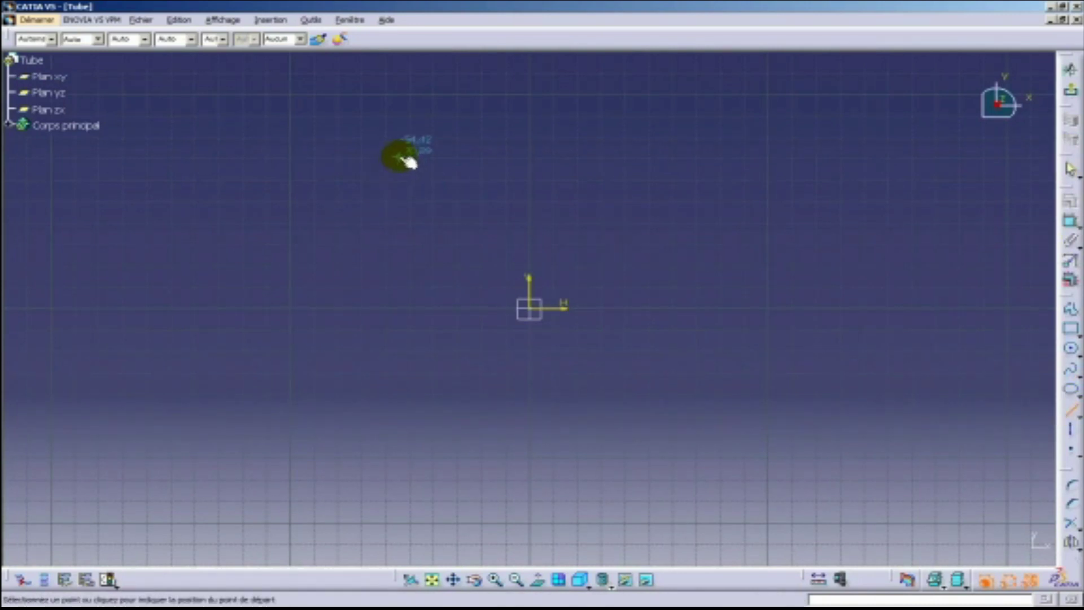
{"action": "left_click", "coordinate": [386, 138]}
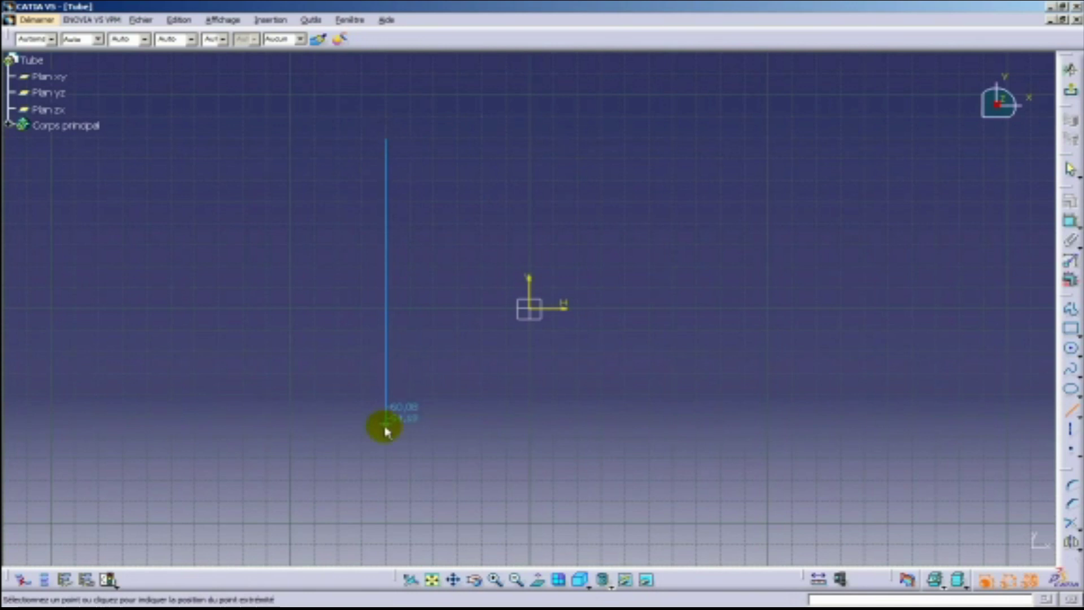
{"action": "left_click", "coordinate": [386, 427]}
Step: Dimension the vertical line's length at 100 mm
{"action": "left_click", "coordinate": [1071, 221]}
{"action": "double_click", "coordinate": [283, 266]}
{"action": "type", "text": "100"}
{"action": "key", "text": "Return"}
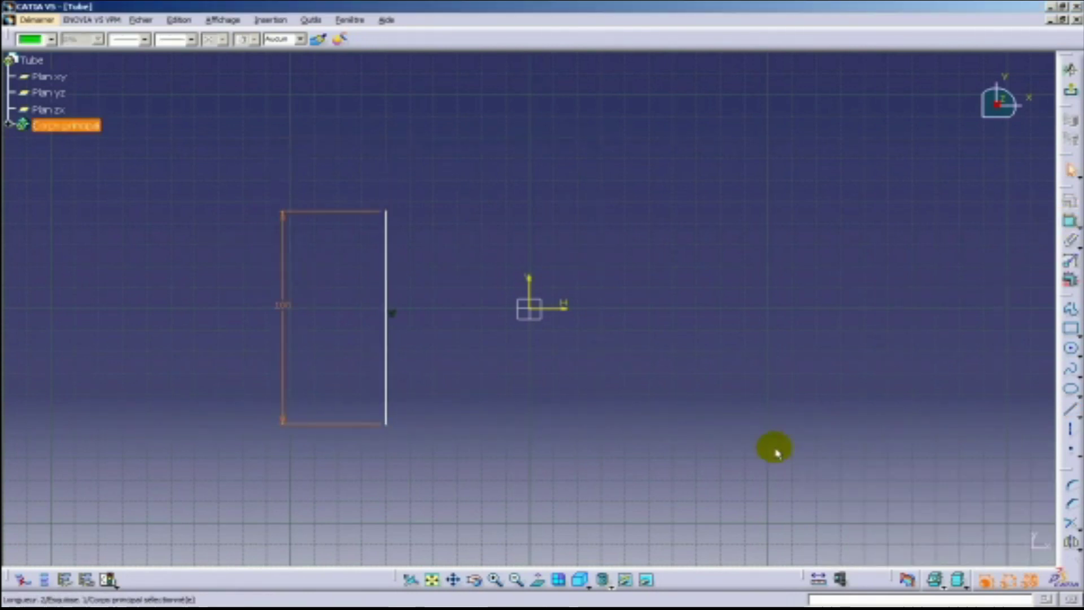
Step: Constrain the line's distance from the origin to 60 mm and exit the sketch
{"action": "left_click", "coordinate": [1069, 221]}
{"action": "left_click", "coordinate": [387, 299]}
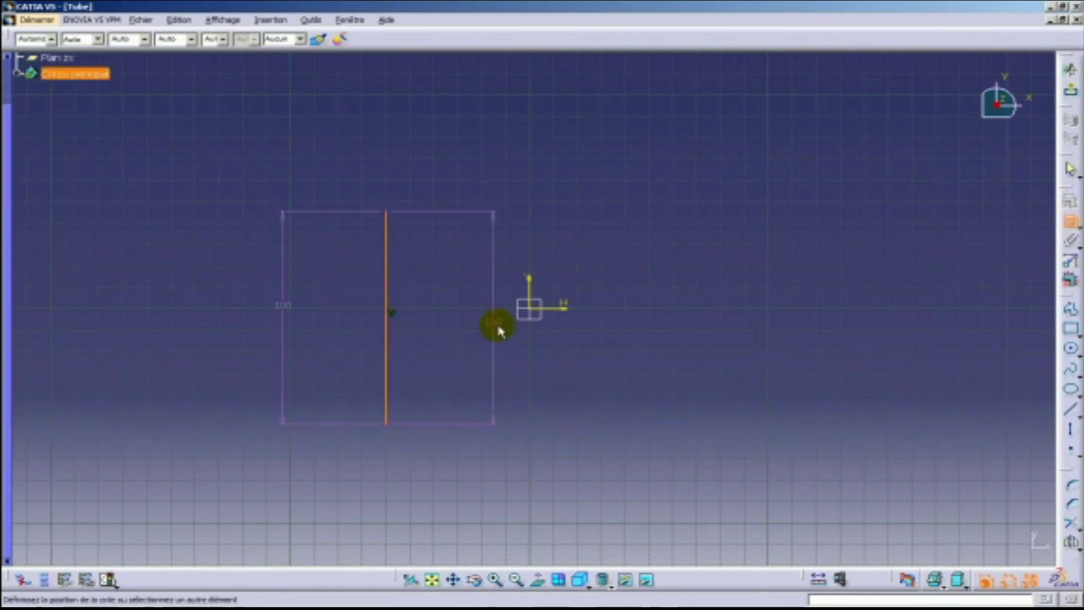
{"action": "left_click", "coordinate": [530, 312]}
{"action": "double_click", "coordinate": [459, 359]}
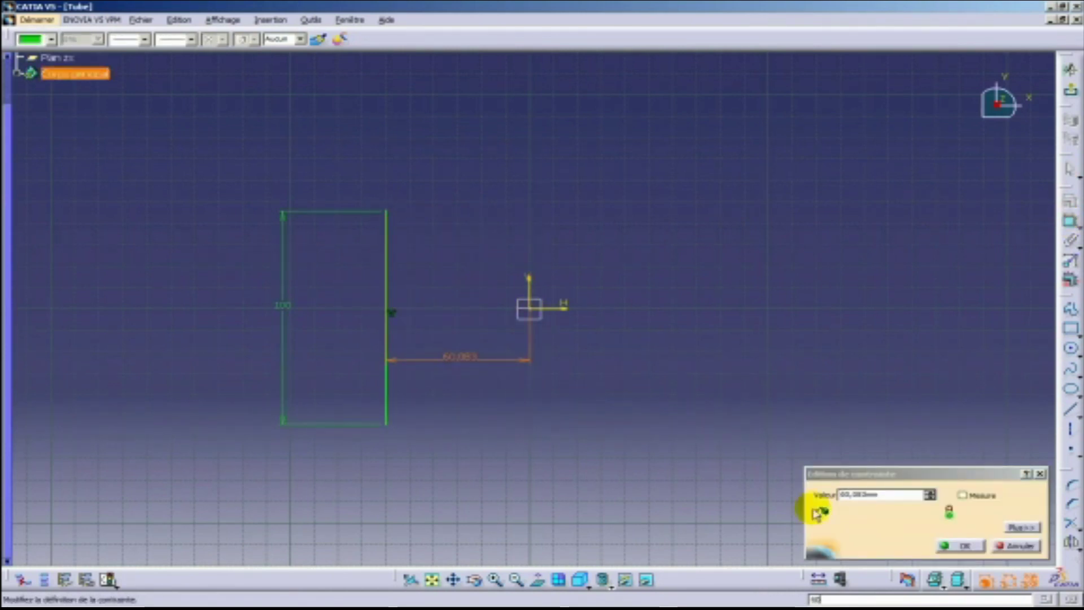
{"action": "key", "text": "Return"}
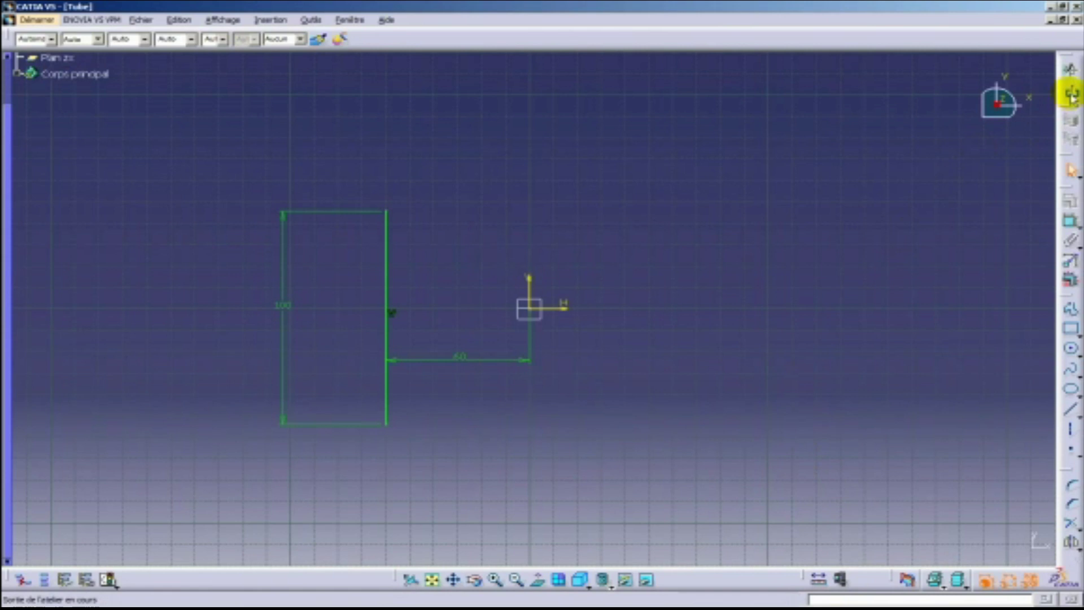
{"action": "left_click", "coordinate": [1070, 90]}
Step: Revolve the line 360° around the sketch's vertical axis as a thickened profile with a first thickness of 5 mm
{"action": "left_click", "coordinate": [1069, 229]}
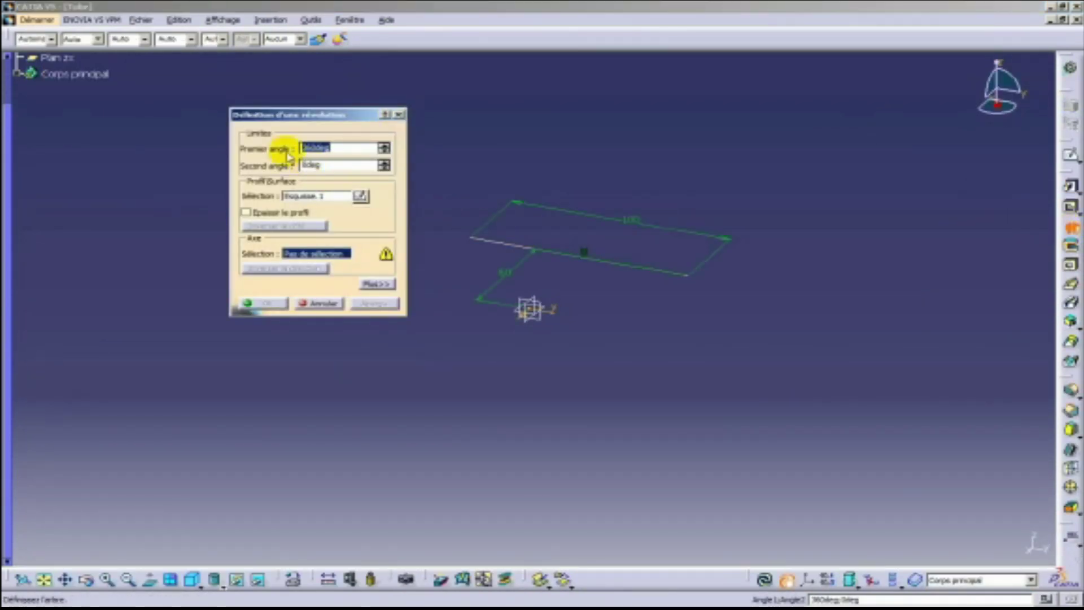
{"action": "left_click", "coordinate": [251, 212]}
{"action": "left_click_drag", "start_coordinate": [355, 116], "coordinate": [378, 354]}
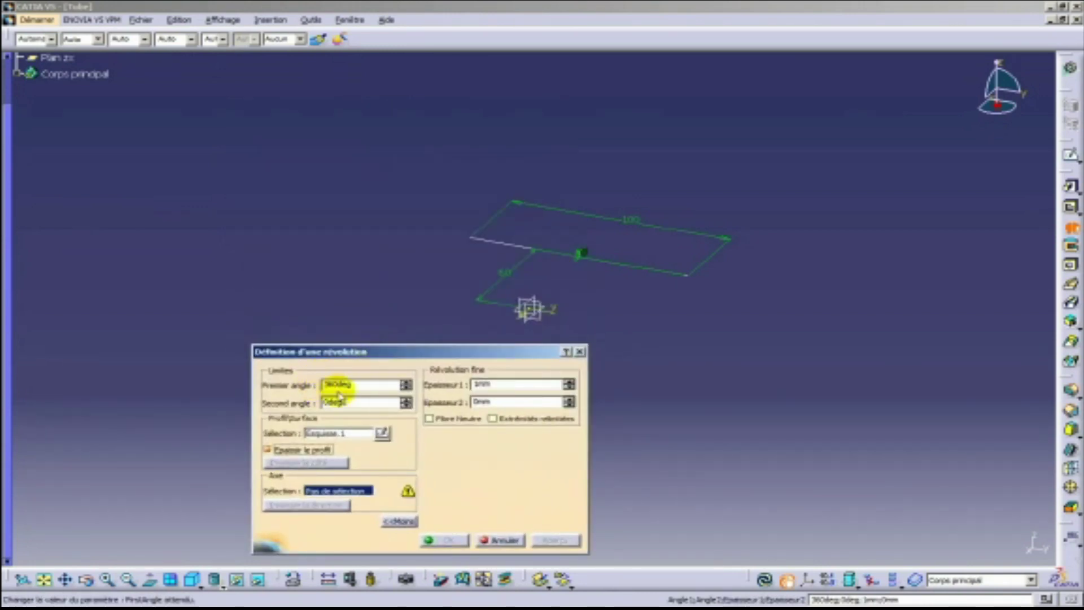
{"action": "left_click", "coordinate": [569, 383]}
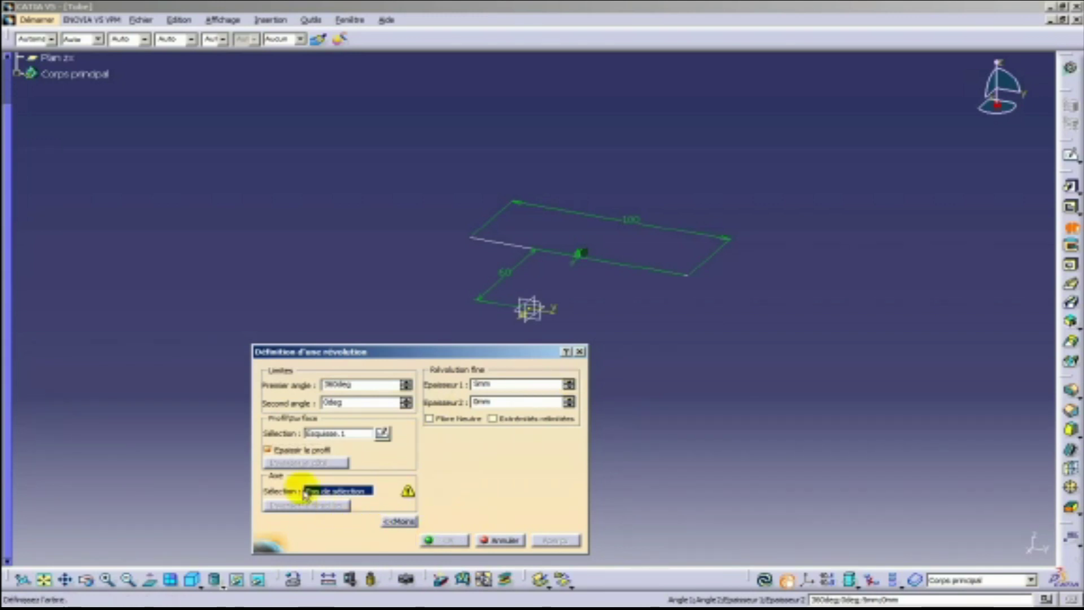
{"action": "left_click", "coordinate": [550, 311]}
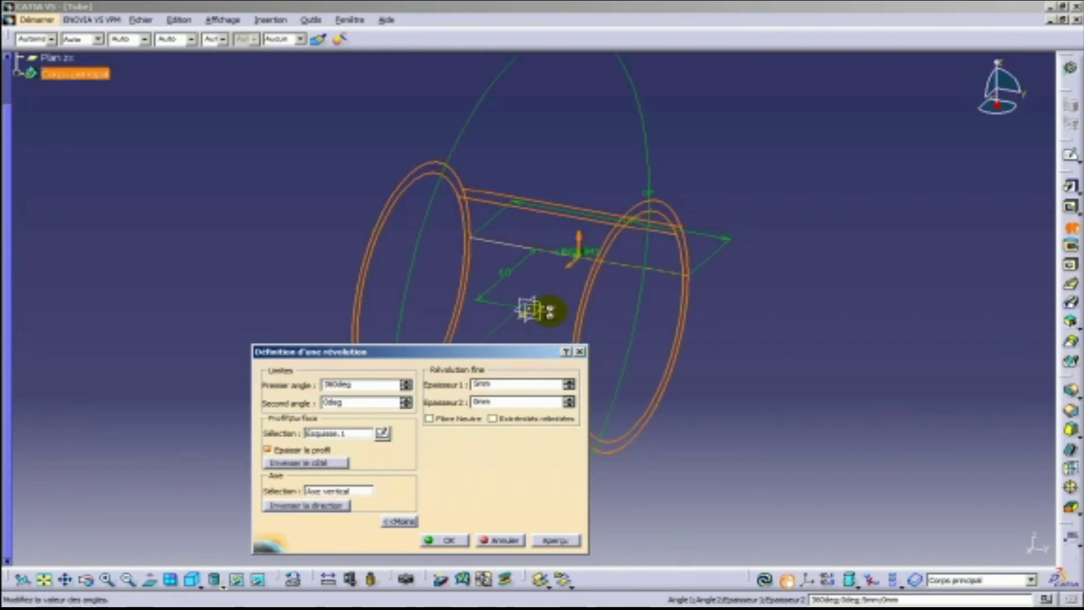
{"action": "left_click", "coordinate": [446, 540]}
{"action": "middle_click_drag", "start_coordinate": [813, 329], "coordinate": [717, 331]}
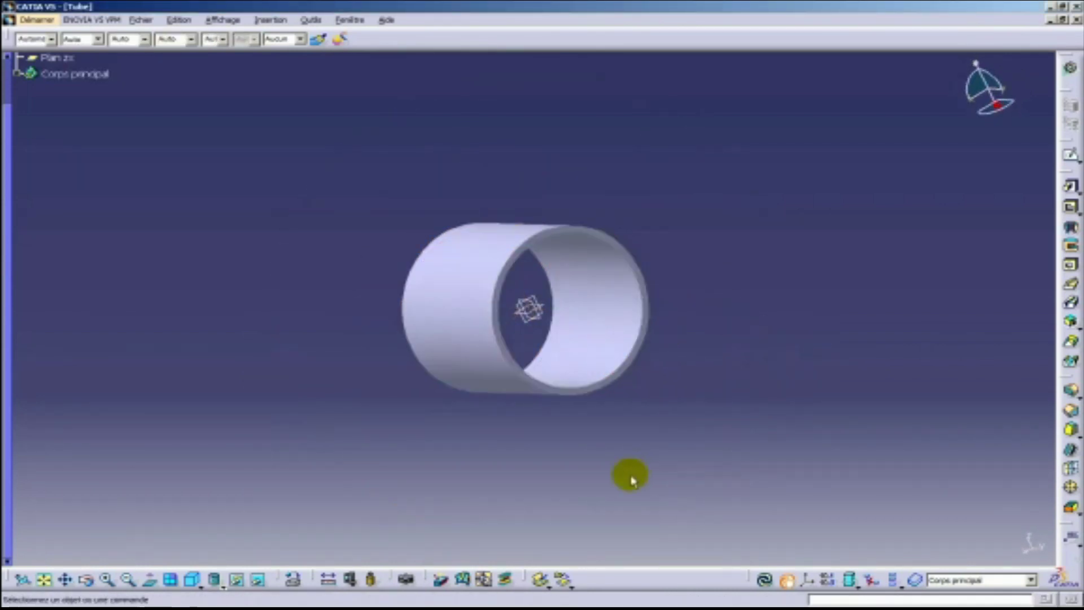